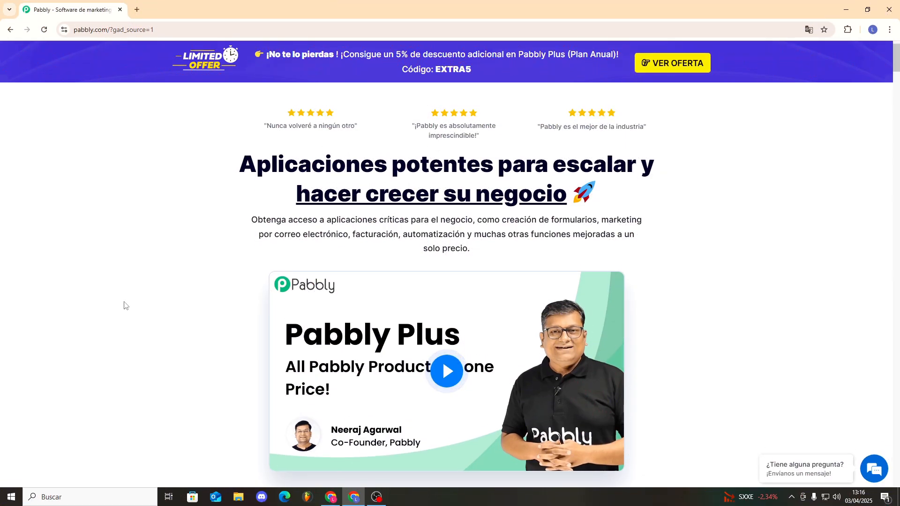
# - Look through the Pabbly homepage's introduction, overview video area and listed benefits
pyautogui.scroll(-2, 134, 299)
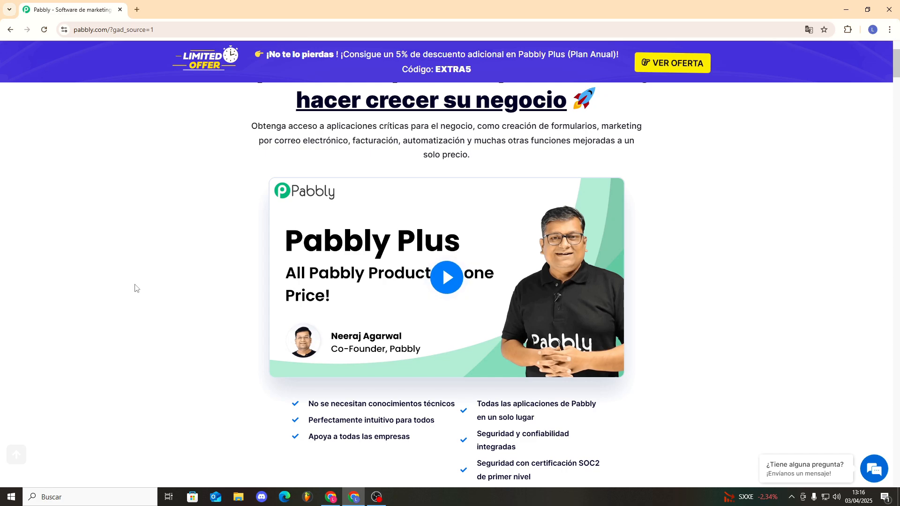
pyautogui.scroll(-1, 136, 291)
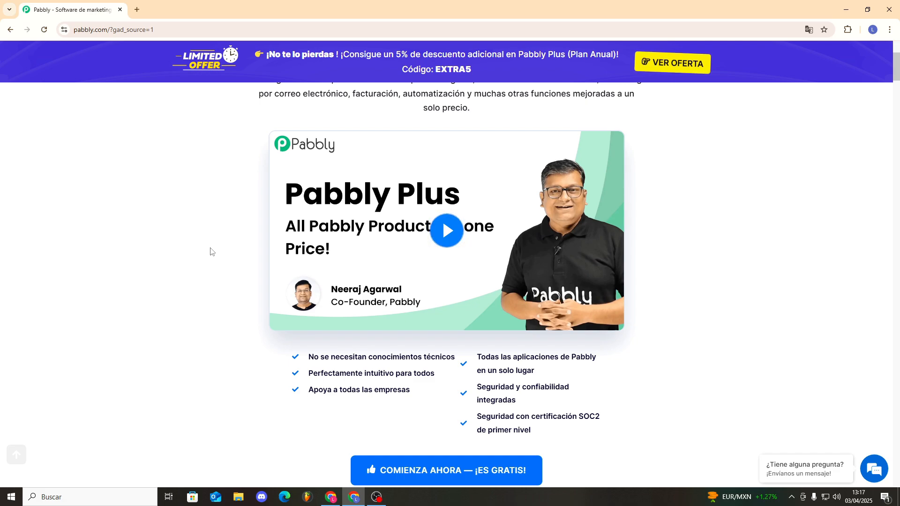
pyautogui.scroll(1, 211, 253)
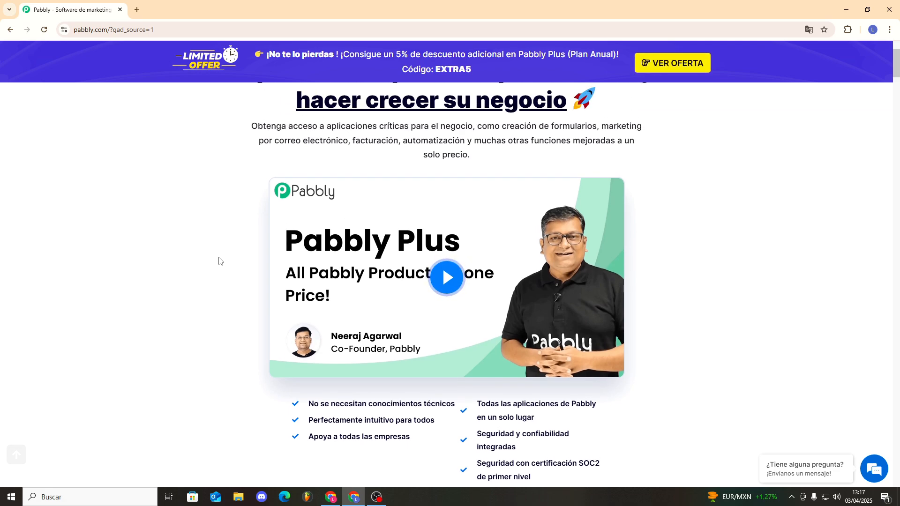
pyautogui.scroll(1, 220, 261)
pyautogui.scroll(-5, 222, 261)
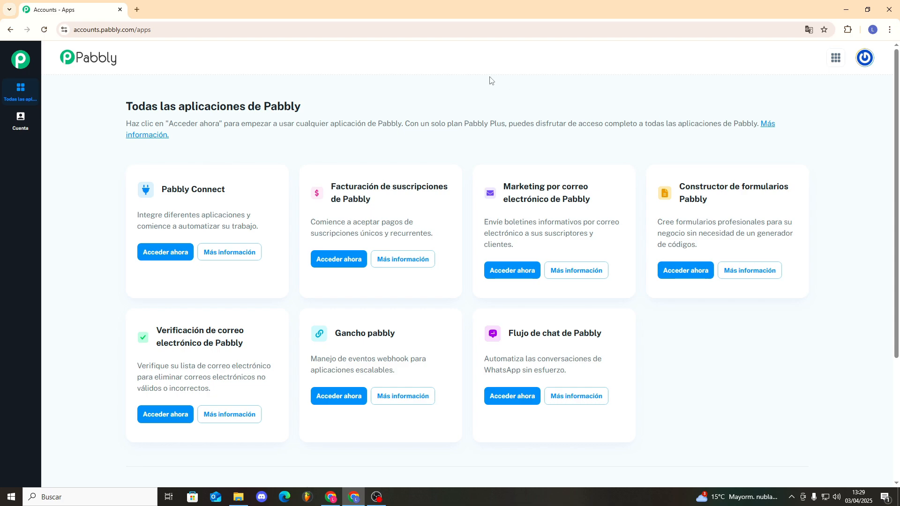
# - Open Pabbly Connect from the overview of all applications and show its list of other Pabbly apps
pyautogui.click(864, 58)
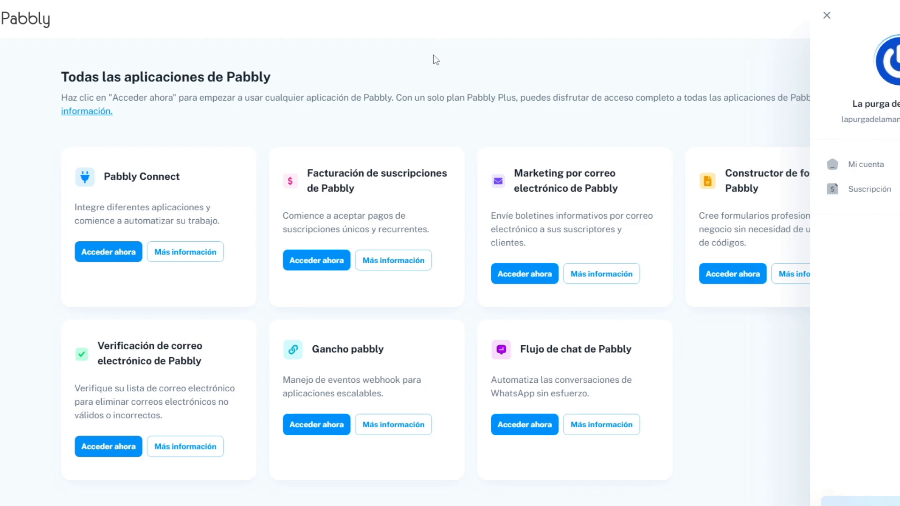
pyautogui.click(436, 60)
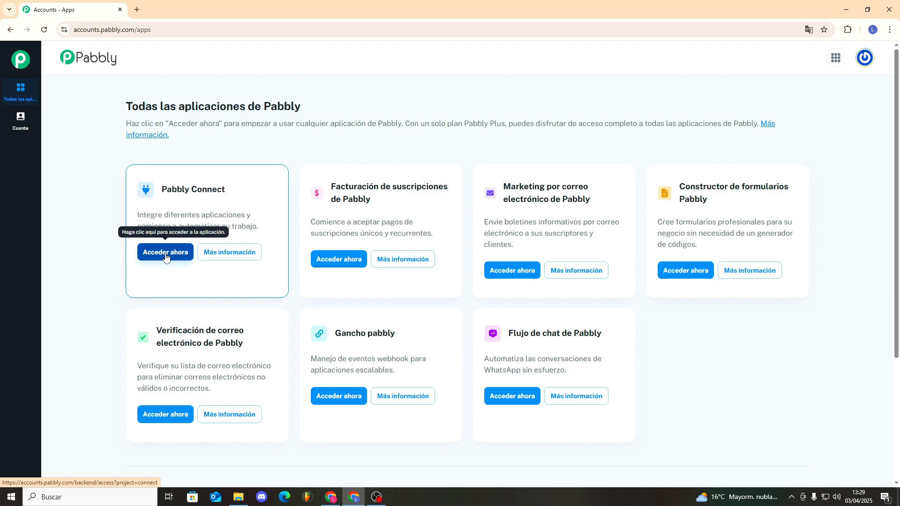
pyautogui.click(165, 253)
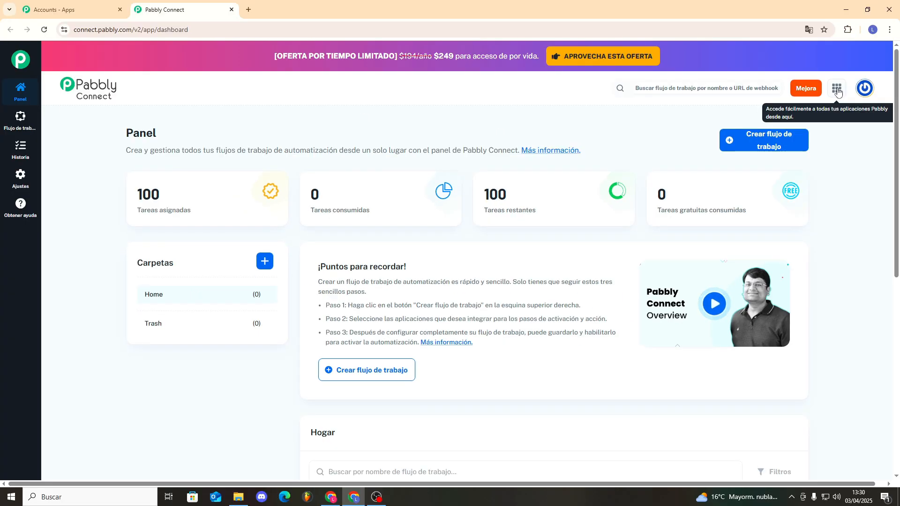
pyautogui.click(838, 90)
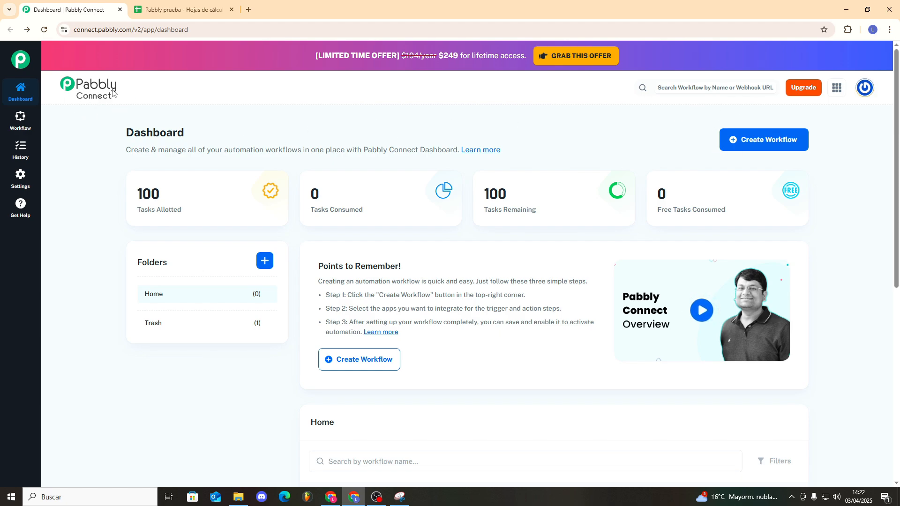
# - Create a workflow in the Home folder, keeping the name Untitled Workflow
pyautogui.scroll(-2, 347, 262)
pyautogui.click(348, 262)
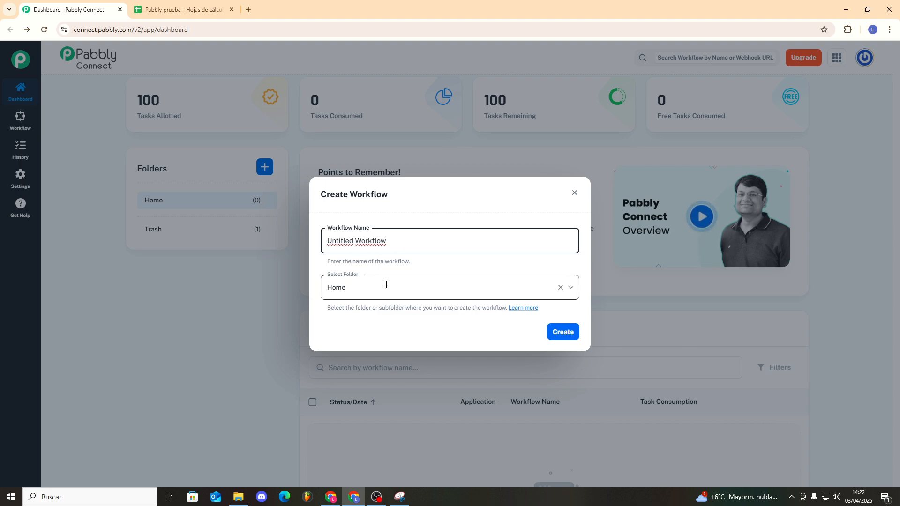
pyautogui.click(557, 333)
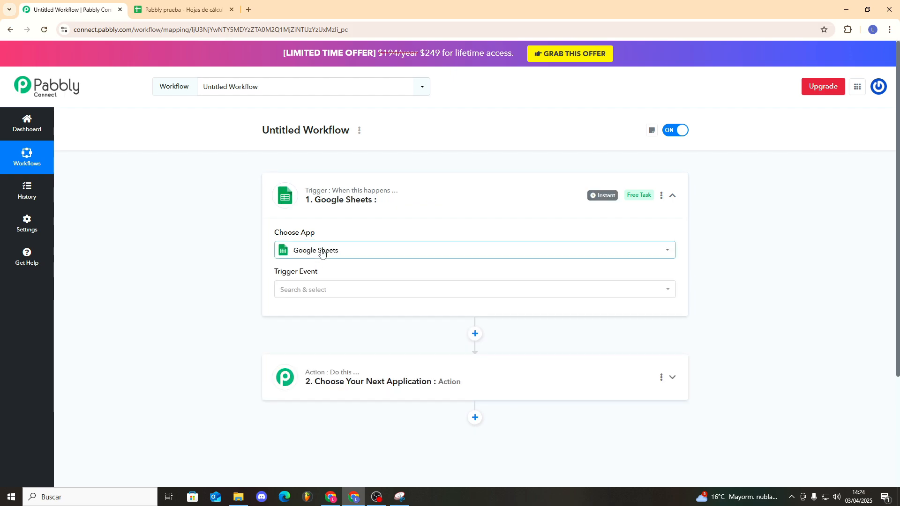
# - Set the workflow's trigger app to Google Sheets with the New or Updated Spreadsheet Row event
pyautogui.click(346, 245)
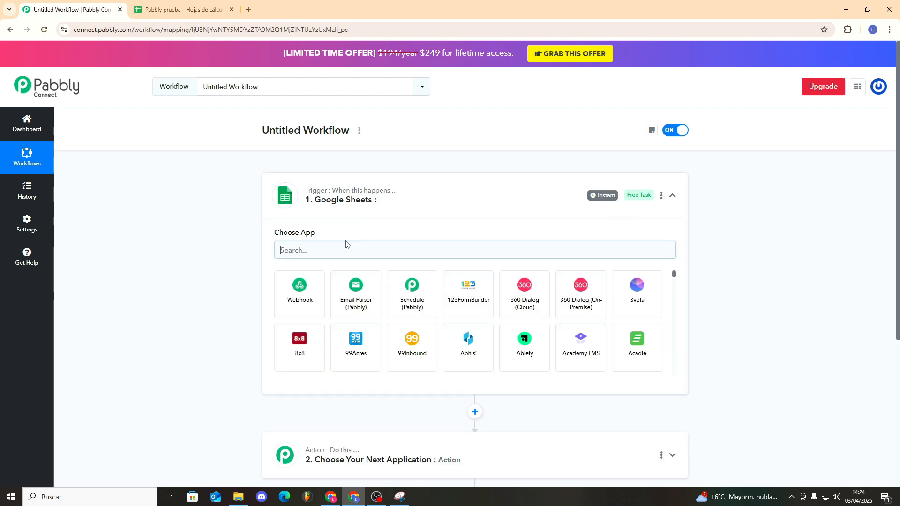
pyautogui.write('goo')
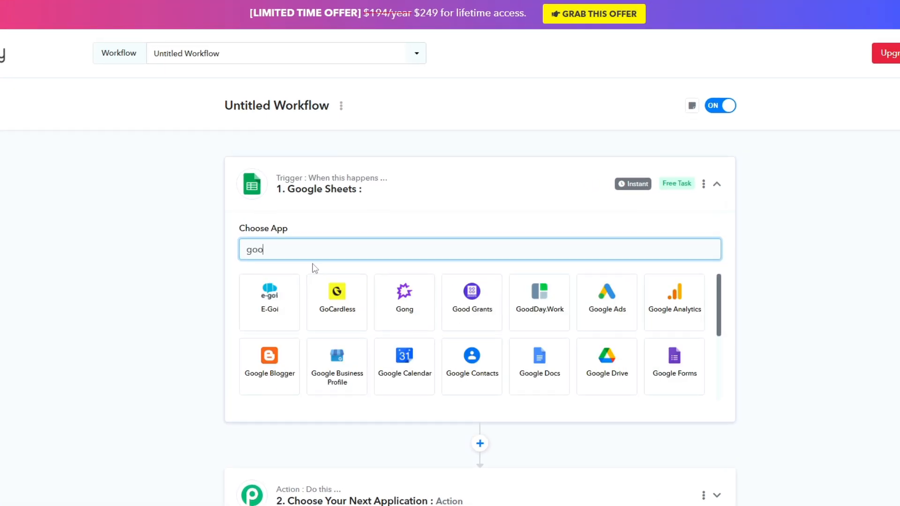
pyautogui.write('gl')
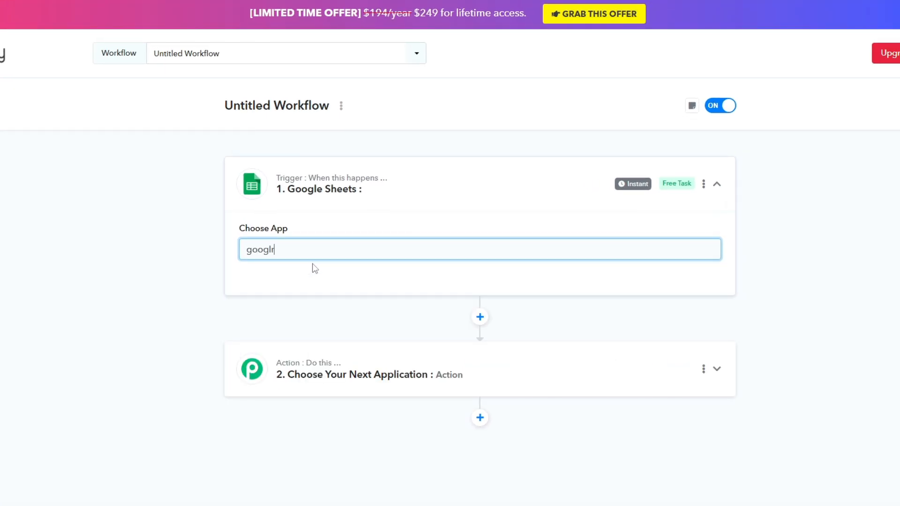
pyautogui.click(472, 366)
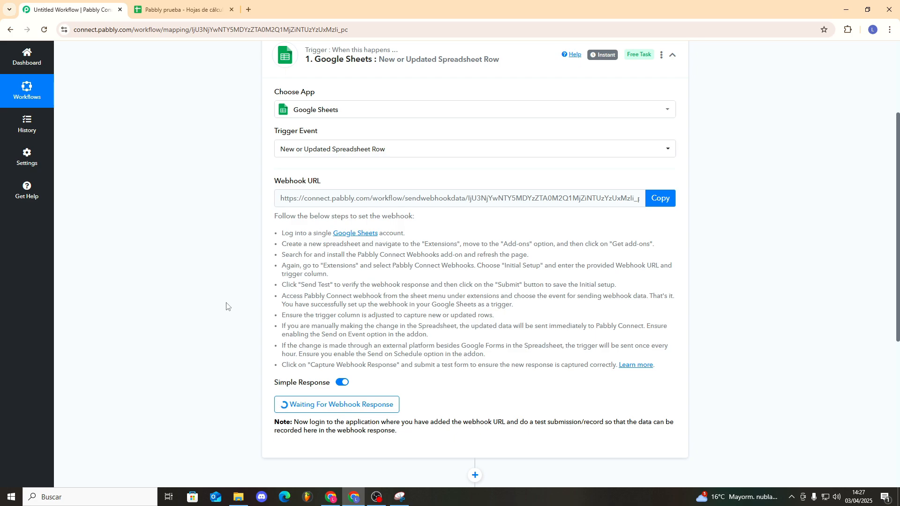
# - Read the webhook setup instructions in the Google Sheets trigger step
pyautogui.scroll(-4, 234, 303)
pyautogui.scroll(2, 238, 300)
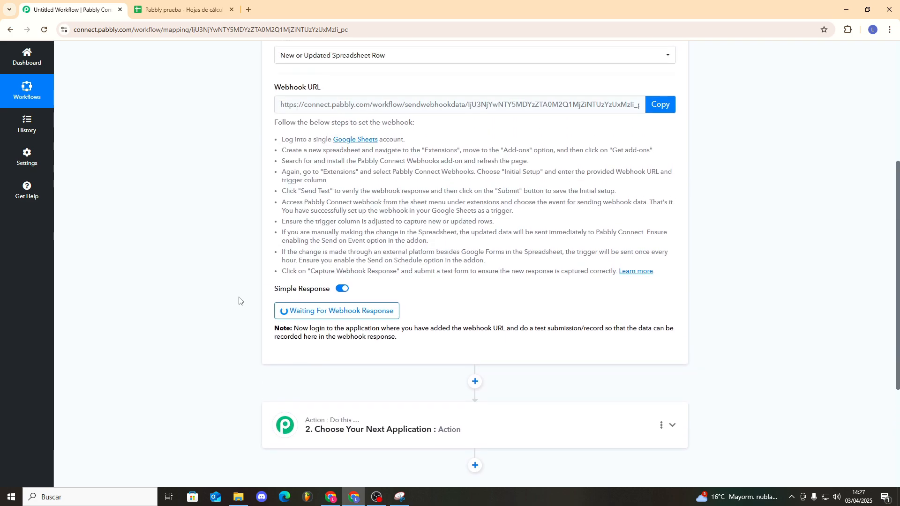
pyautogui.scroll(-2, 239, 300)
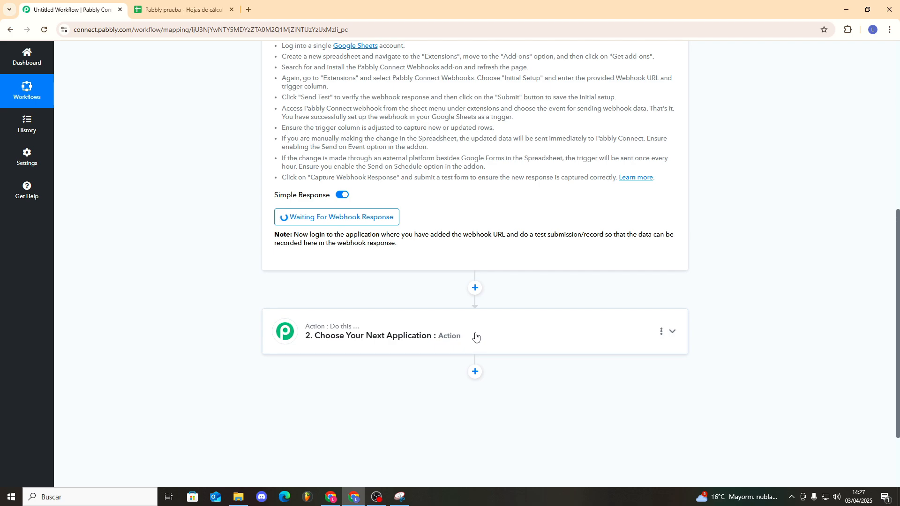
pyautogui.scroll(5, 480, 340)
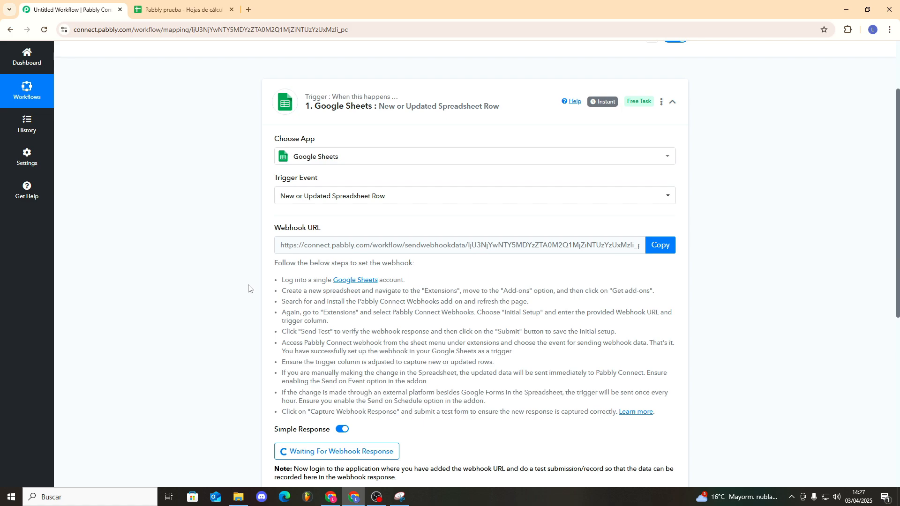
pyautogui.moveTo(282, 280); pyautogui.dragTo(598, 413)
pyautogui.click(597, 413)
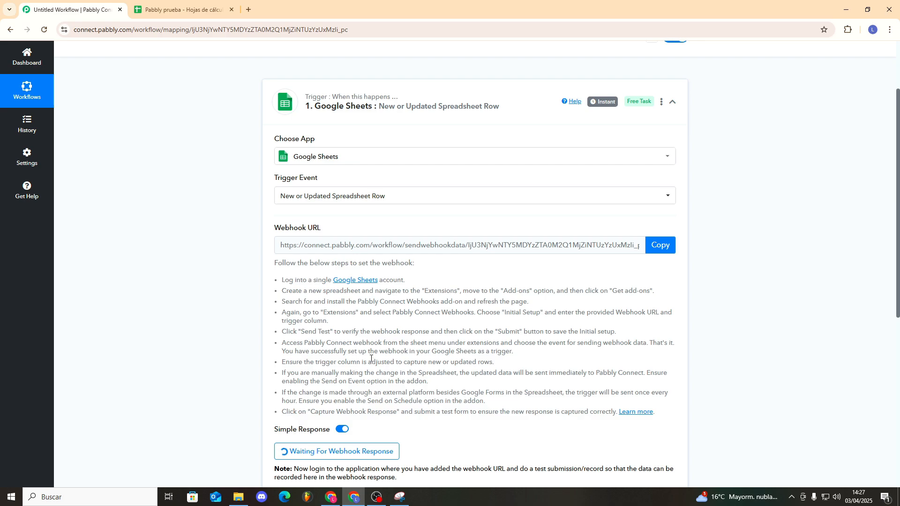
# - Set the workflow's action to Google Sheets with the Create a Sheet event and start connecting the account
pyautogui.scroll(-3, 370, 358)
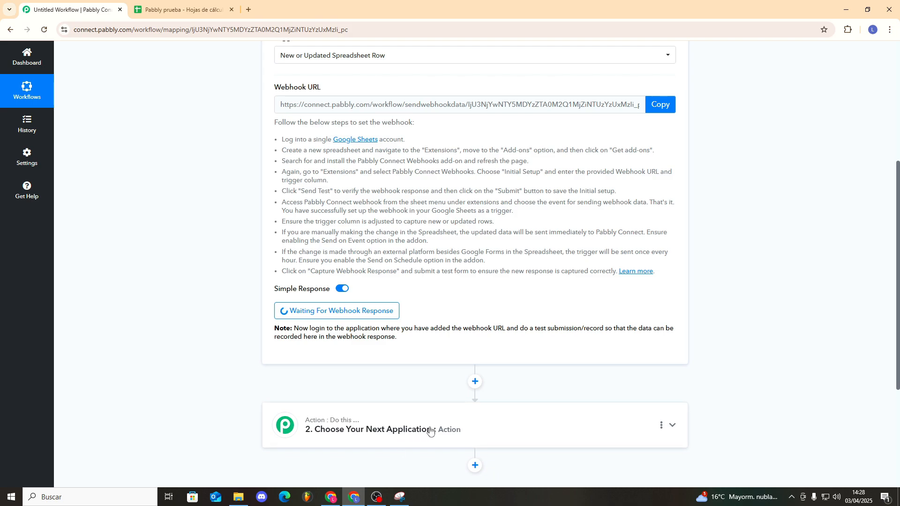
pyautogui.click(449, 429)
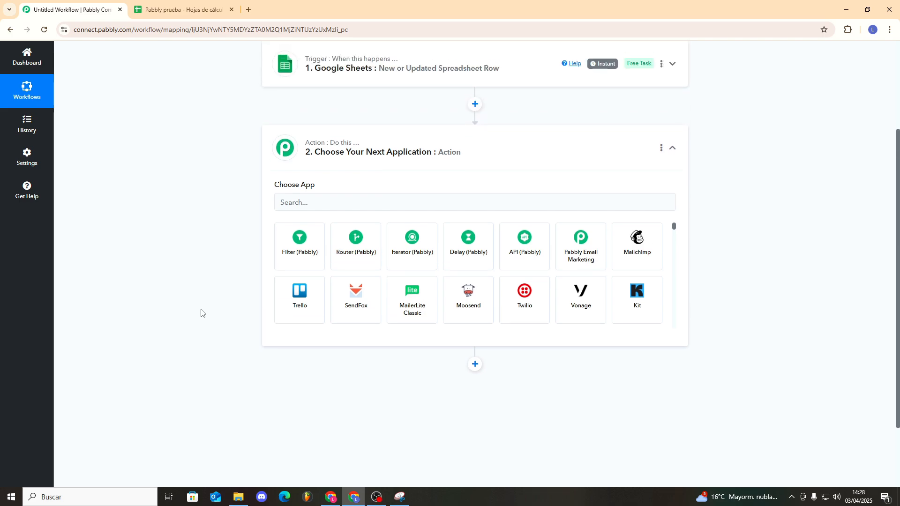
pyautogui.click(313, 206)
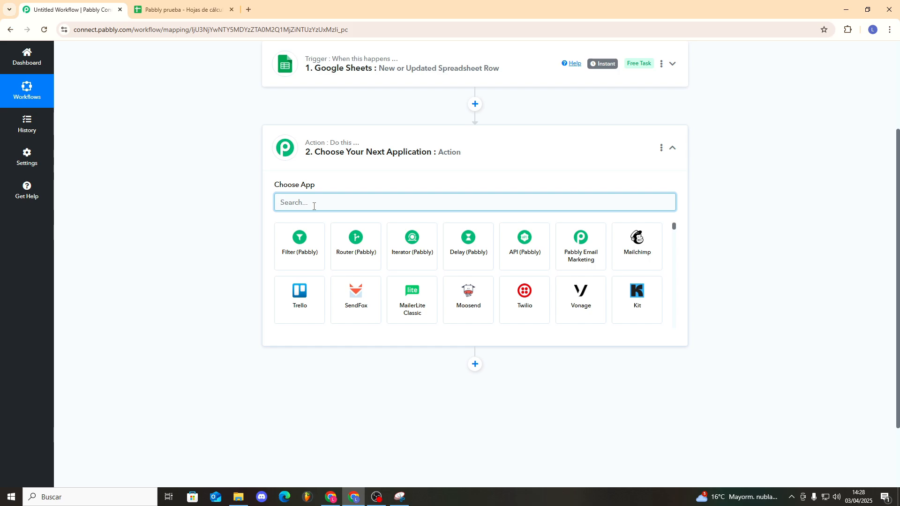
pyautogui.write('go')
pyautogui.click(296, 235)
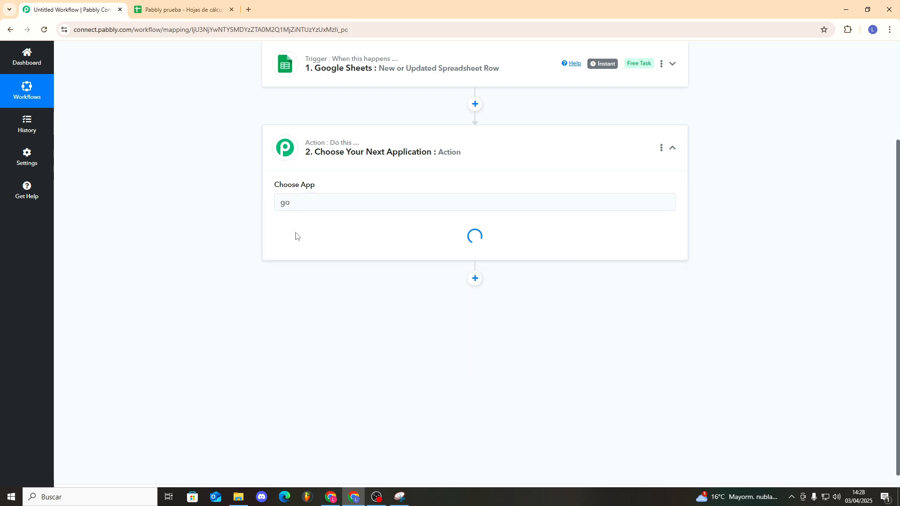
pyautogui.click(311, 244)
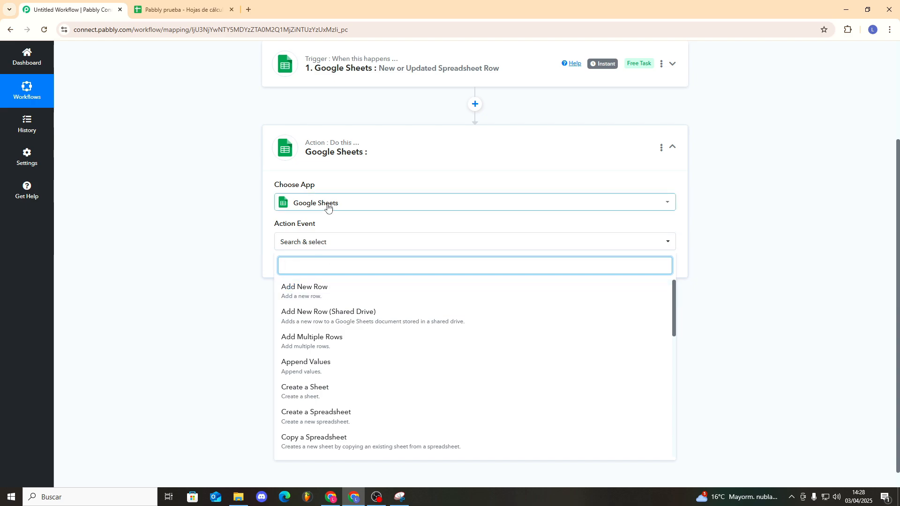
pyautogui.click(327, 393)
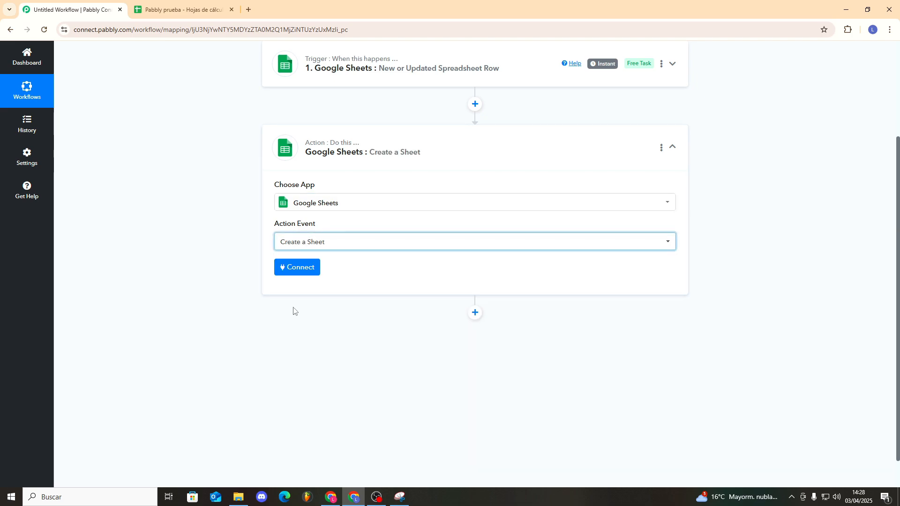
pyautogui.click(306, 268)
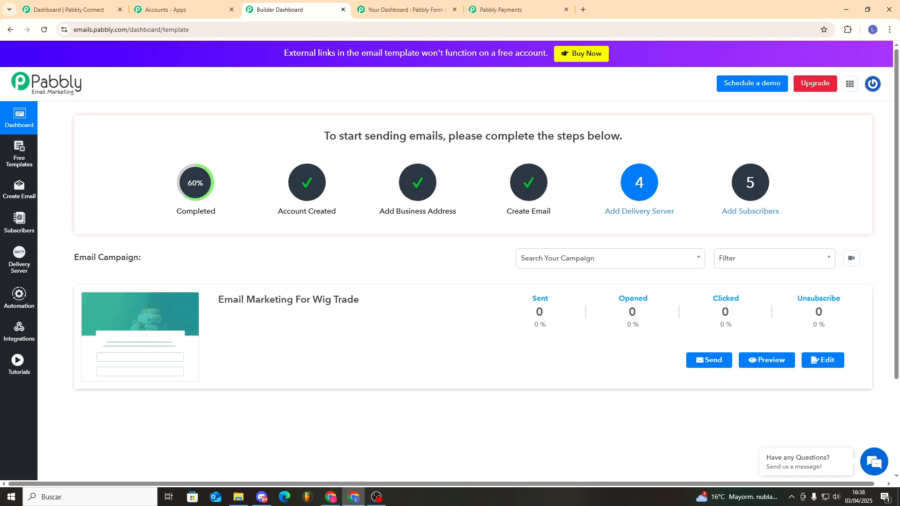
# - In Pabbly Email Marketing, view the list of available Pabbly apps and open the Developer API integration settings
pyautogui.click(851, 258)
pyautogui.click(851, 259)
pyautogui.click(850, 84)
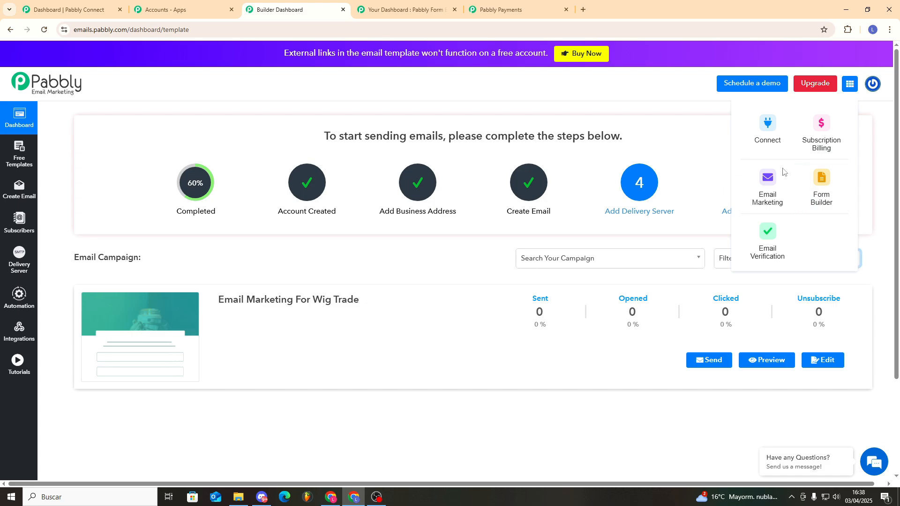
pyautogui.click(632, 86)
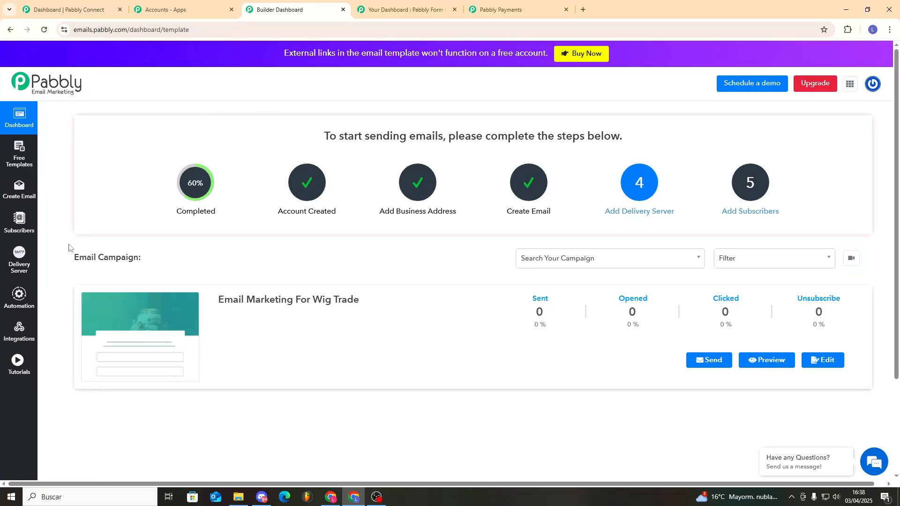
pyautogui.click(26, 331)
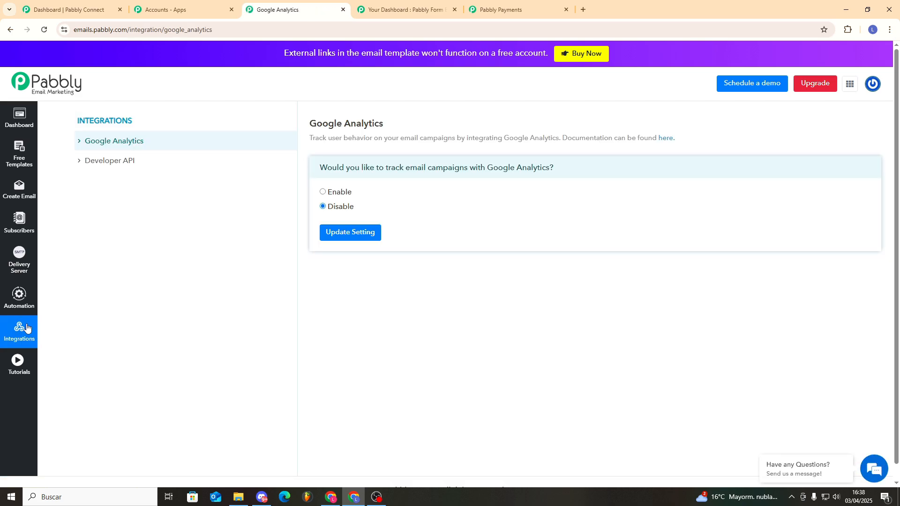
pyautogui.click(87, 165)
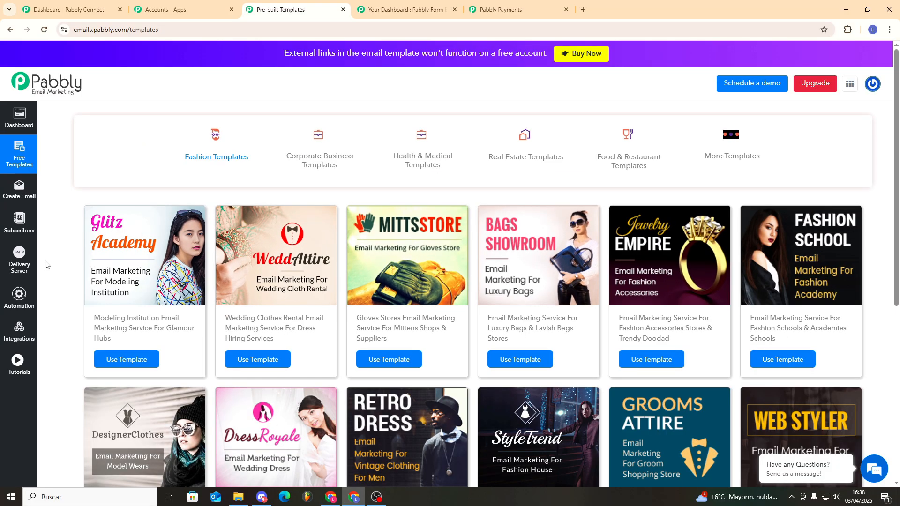
# - Browse the prebuilt fashion email templates and look through the Email Marketing For Trendy Shoe Store template in the editor
pyautogui.scroll(-6, 329, 282)
pyautogui.scroll(6, 442, 290)
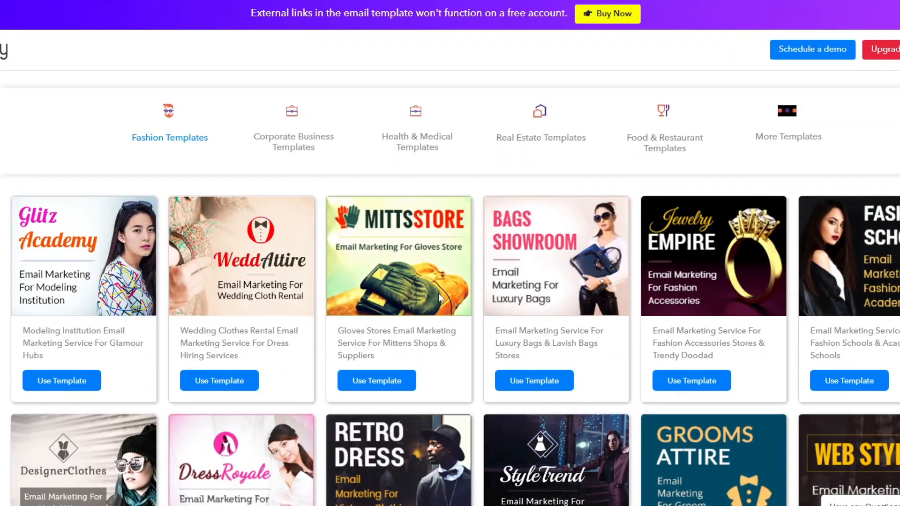
pyautogui.scroll(-7, 197, 262)
pyautogui.scroll(7, 143, 227)
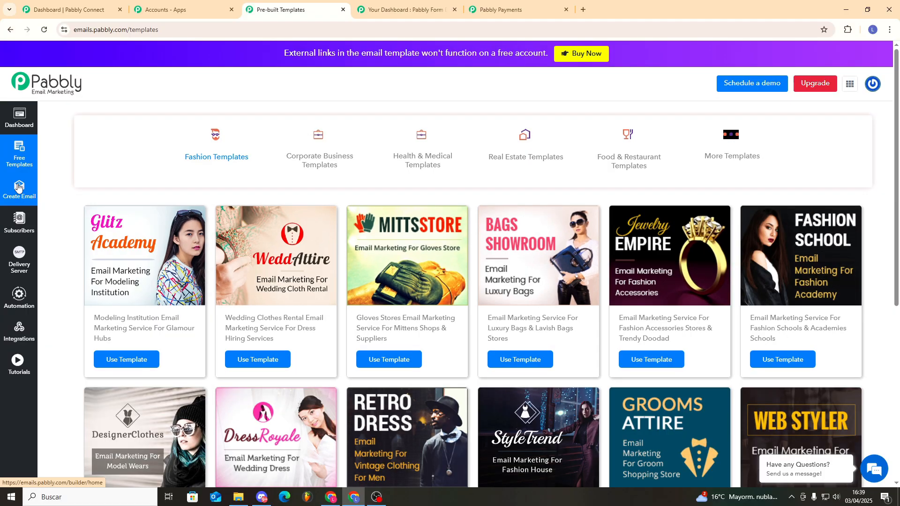
pyautogui.scroll(-1, 412, 328)
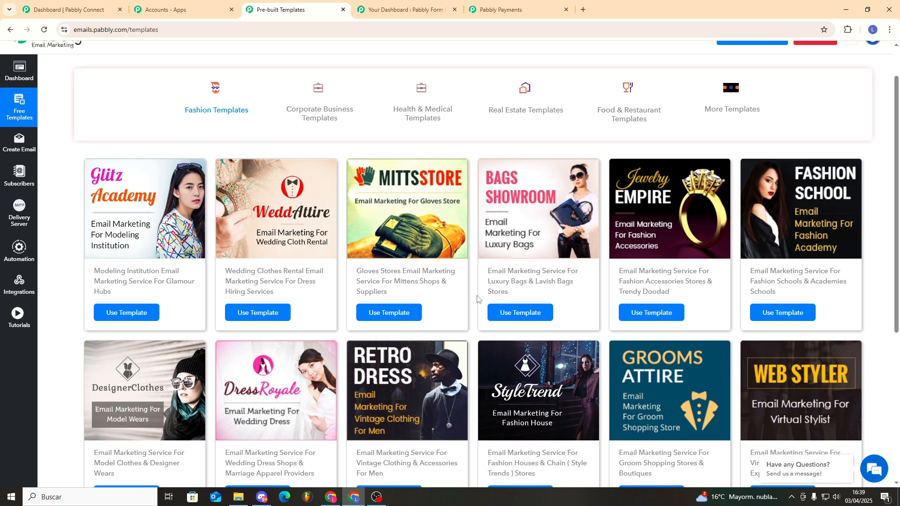
pyautogui.scroll(1, 434, 259)
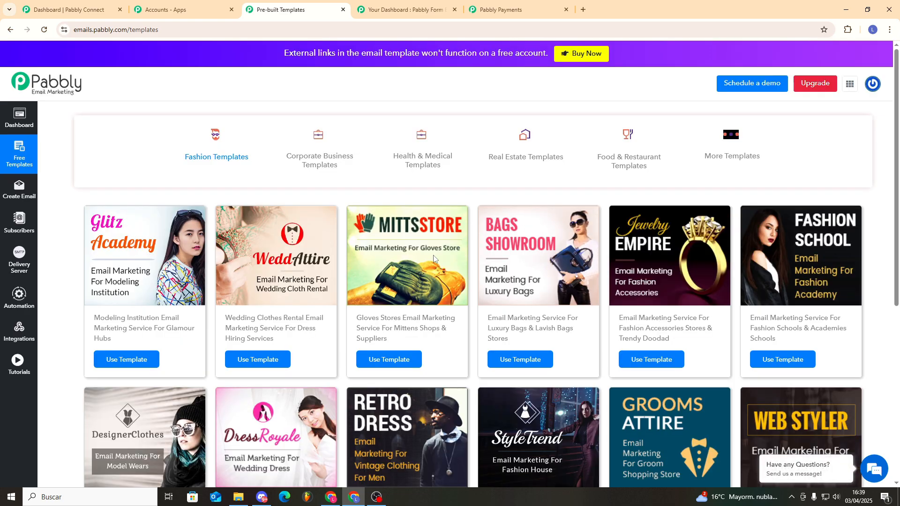
pyautogui.scroll(-6, 478, 365)
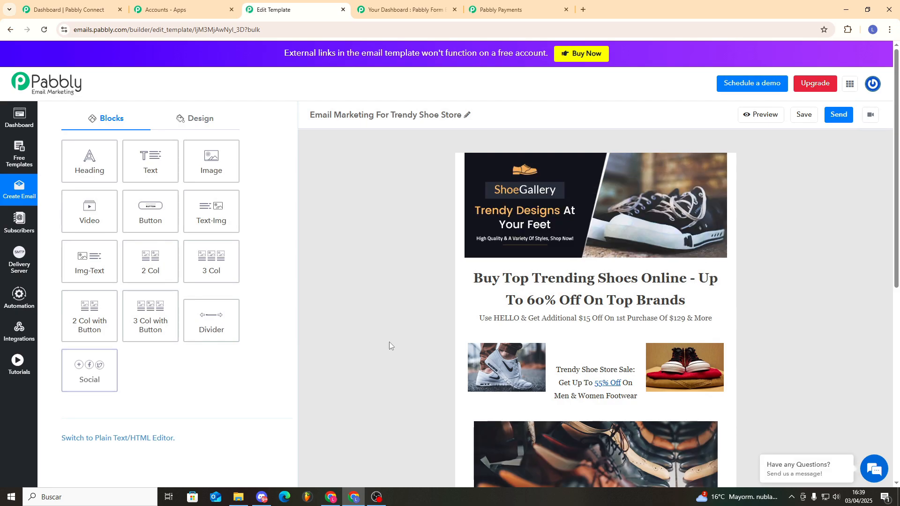
pyautogui.scroll(-3, 565, 255)
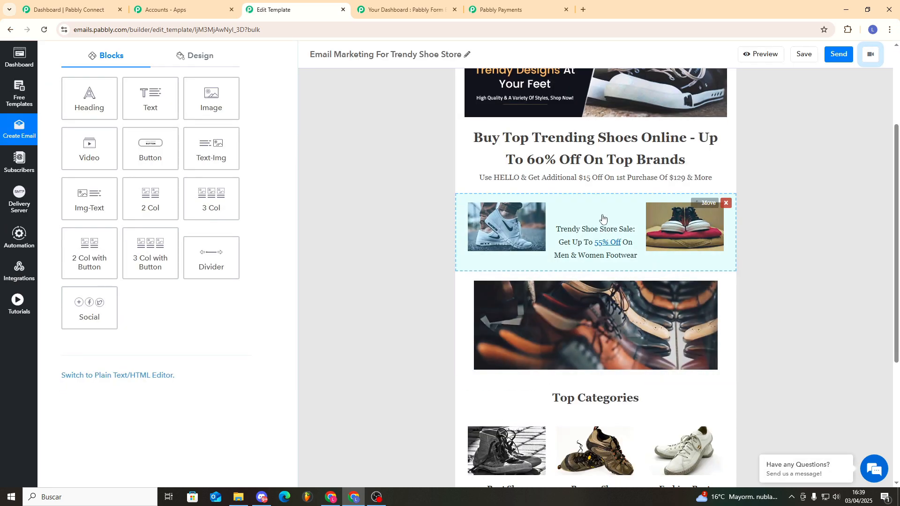
# - Insert a Heading block directly below the shoe template's banner image, and delete that block again
pyautogui.scroll(-2, 604, 290)
pyautogui.scroll(-2, 605, 368)
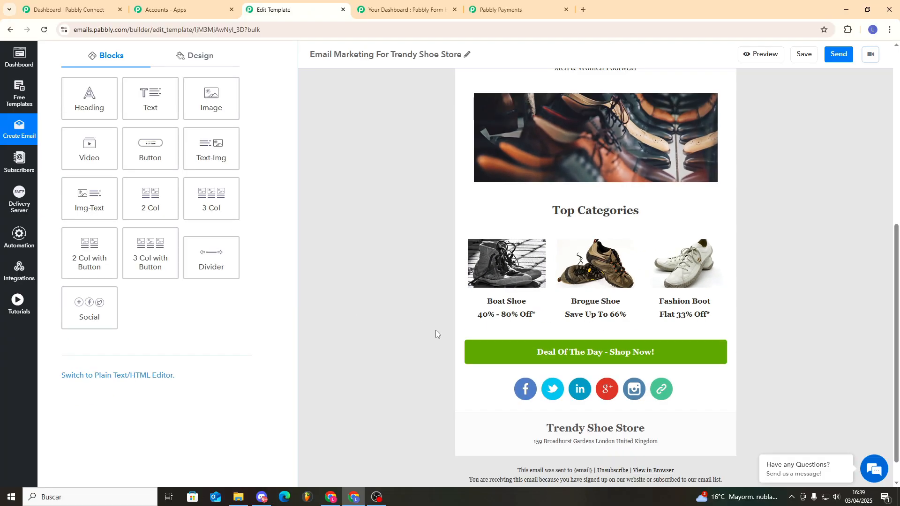
pyautogui.scroll(5, 565, 321)
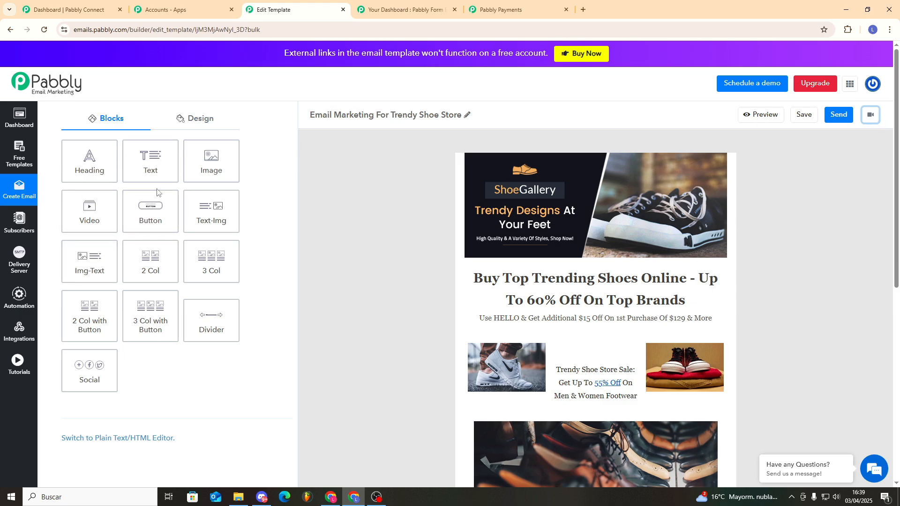
pyautogui.moveTo(516, 197)
pyautogui.moveTo(101, 156); pyautogui.dragTo(566, 297)
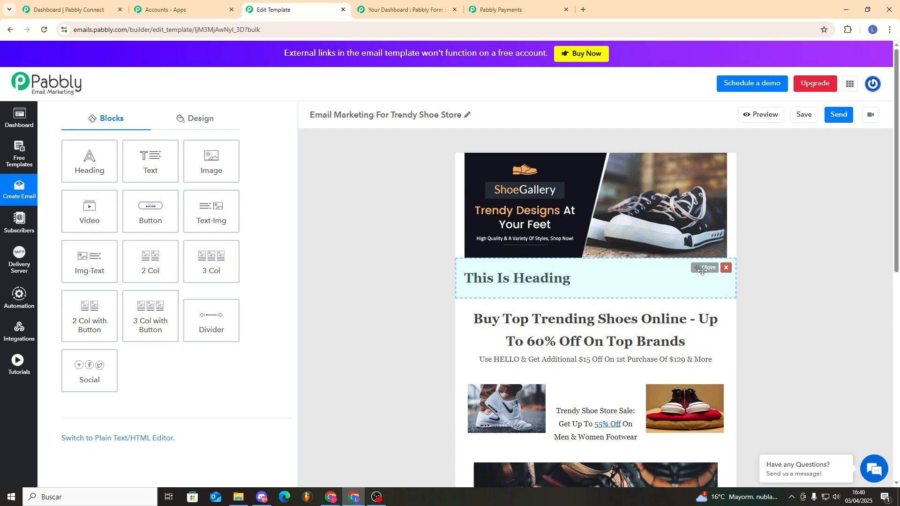
pyautogui.moveTo(701, 270); pyautogui.dragTo(724, 266)
pyautogui.click(727, 264)
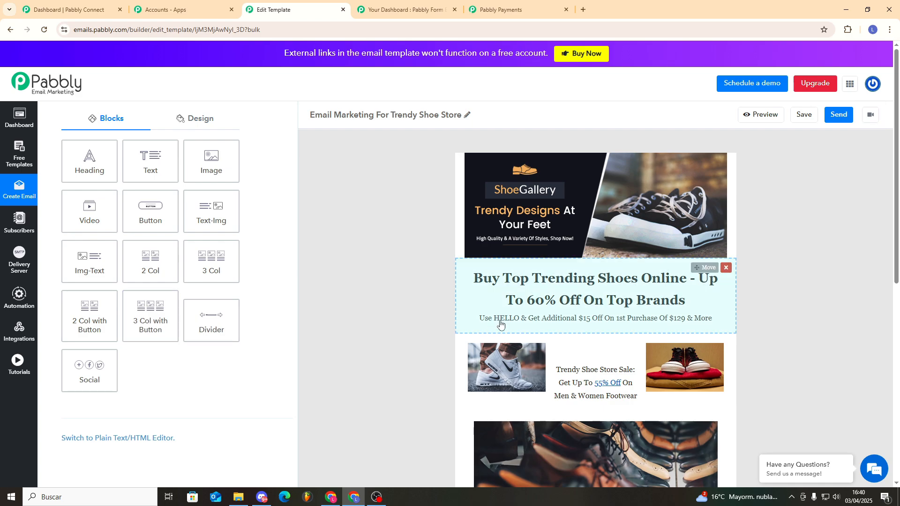
# - Open the template's social icons block, view the Twitter, Facebook and Google link settings, and leave the block without saving
pyautogui.scroll(-5, 500, 323)
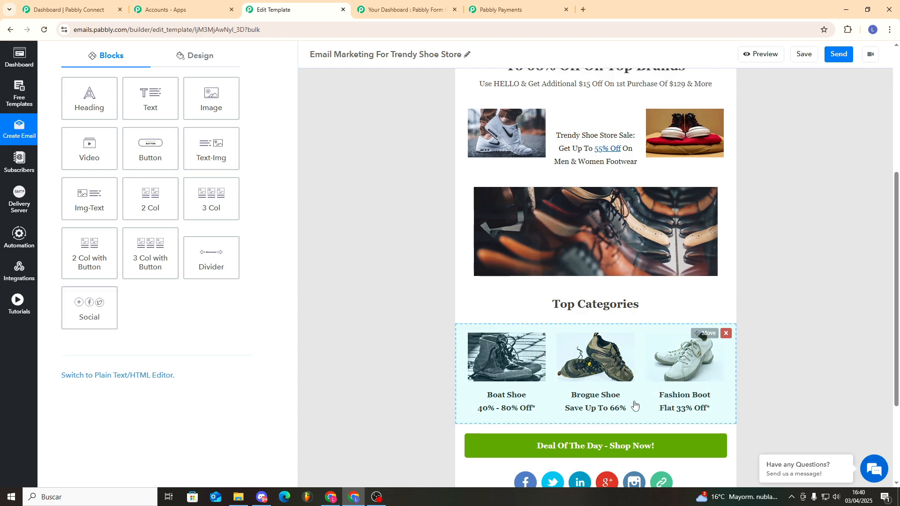
pyautogui.scroll(-1, 624, 383)
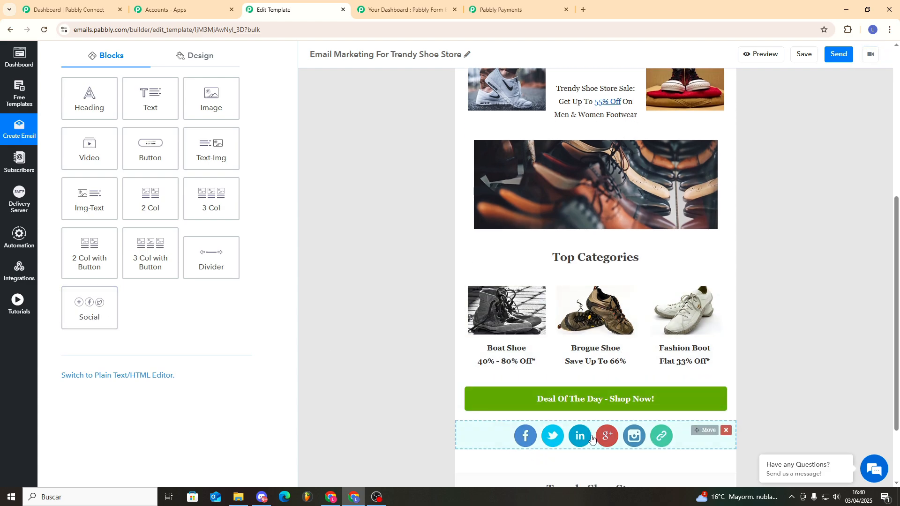
pyautogui.click(592, 438)
pyautogui.scroll(-3, 438, 375)
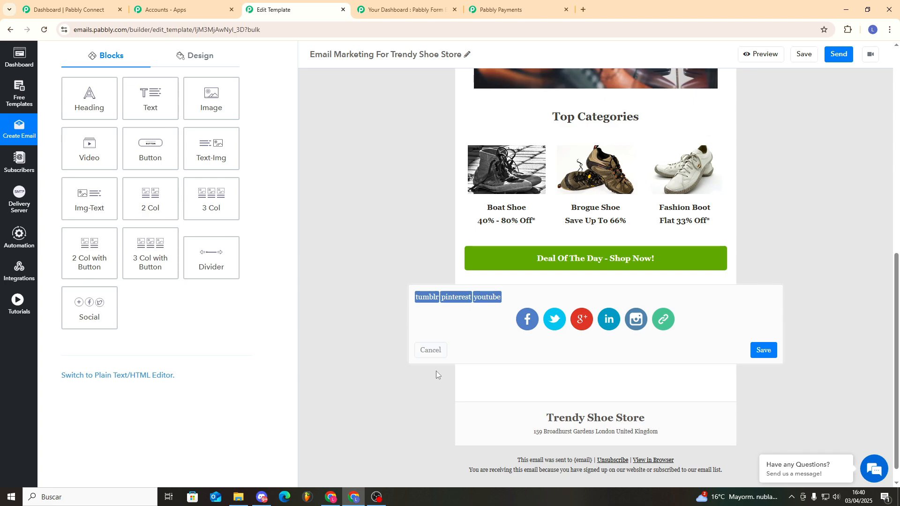
pyautogui.click(557, 323)
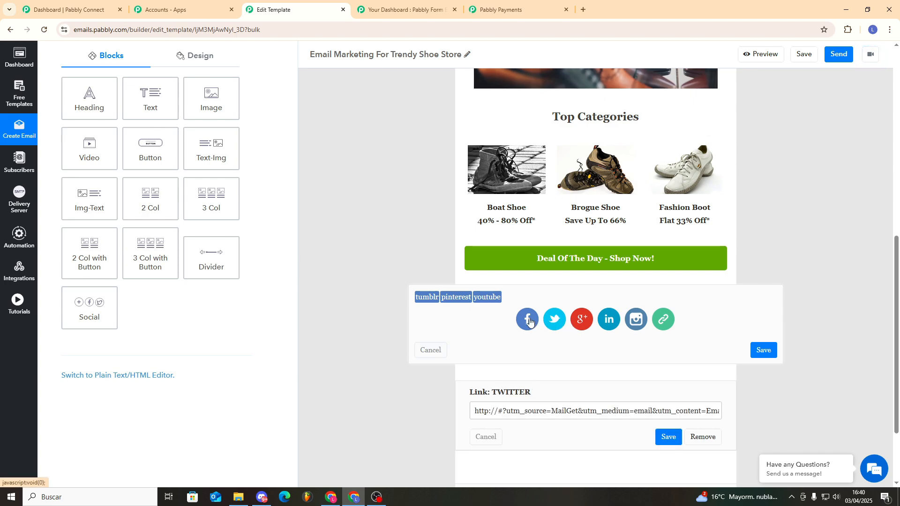
pyautogui.click(529, 320)
pyautogui.click(557, 322)
pyautogui.click(586, 320)
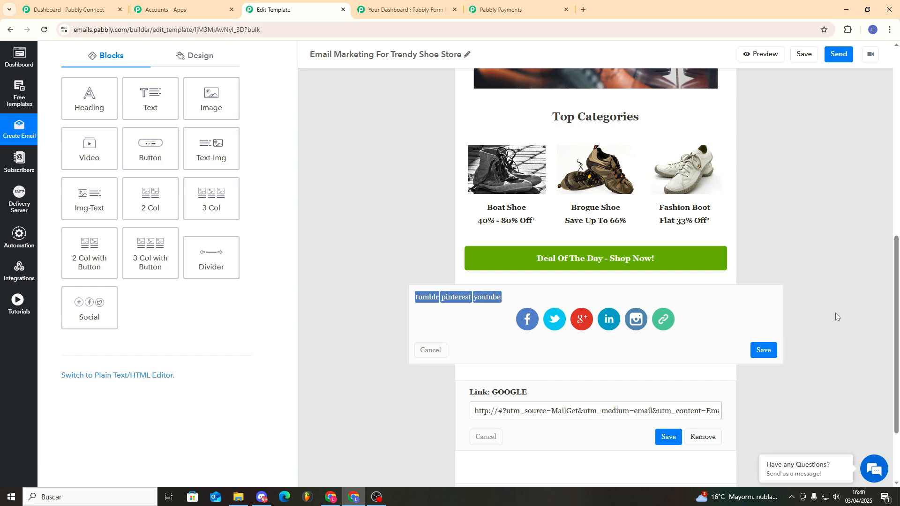
pyautogui.moveTo(710, 256)
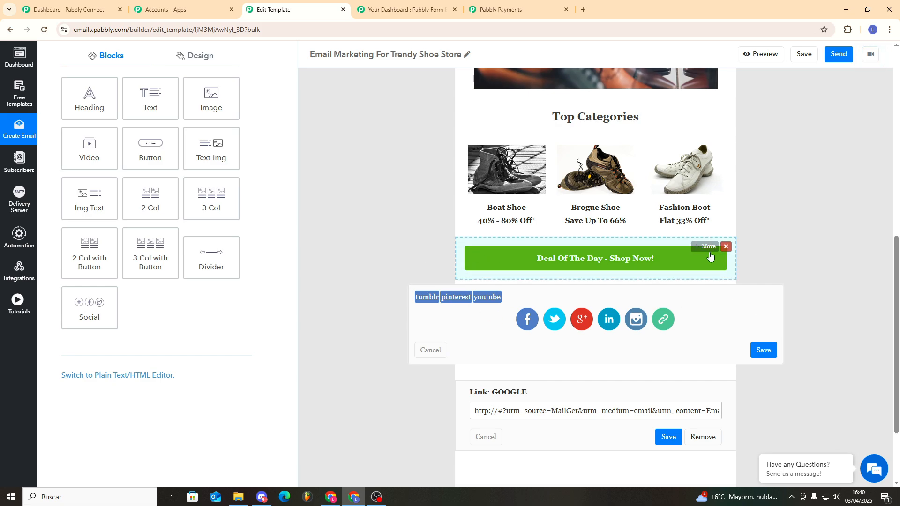
pyautogui.scroll(9, 731, 243)
pyautogui.scroll(-5, 770, 284)
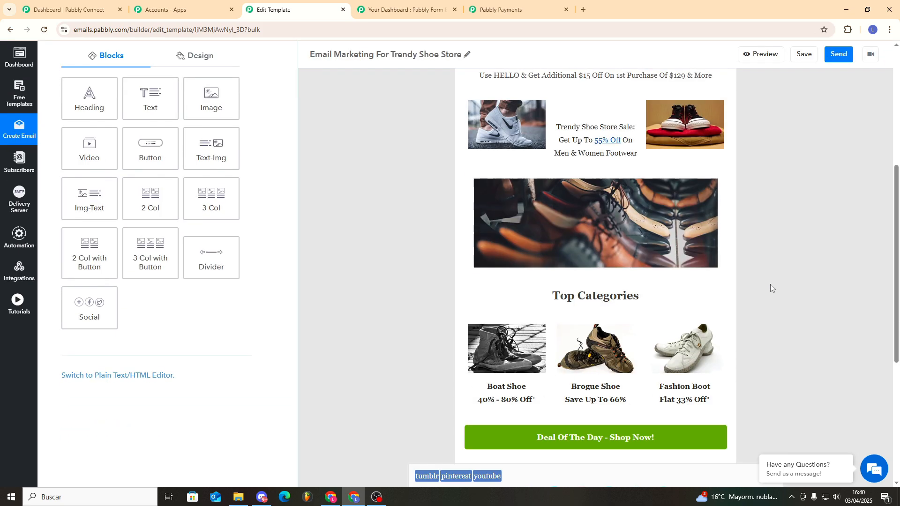
pyautogui.scroll(-5, 770, 285)
pyautogui.click(429, 304)
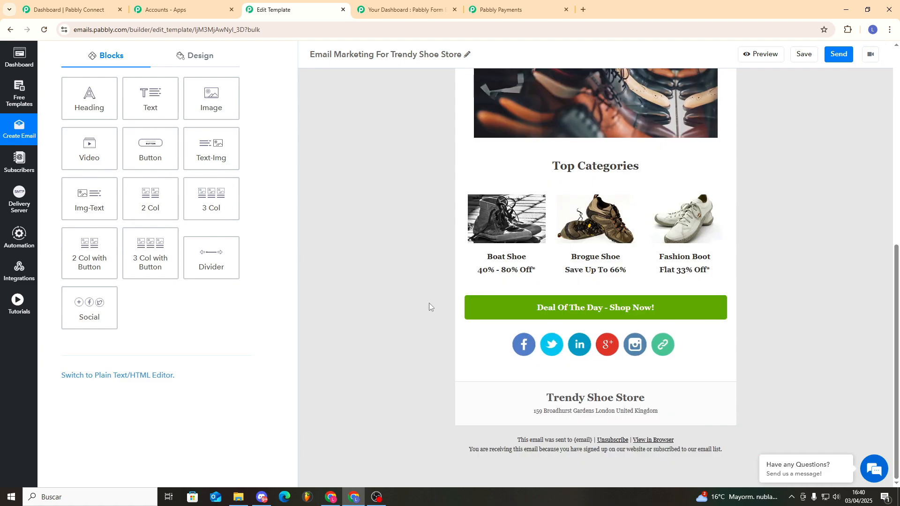
# - Preview the whole shoe store email template, close the preview and save the template
pyautogui.scroll(10, 777, 352)
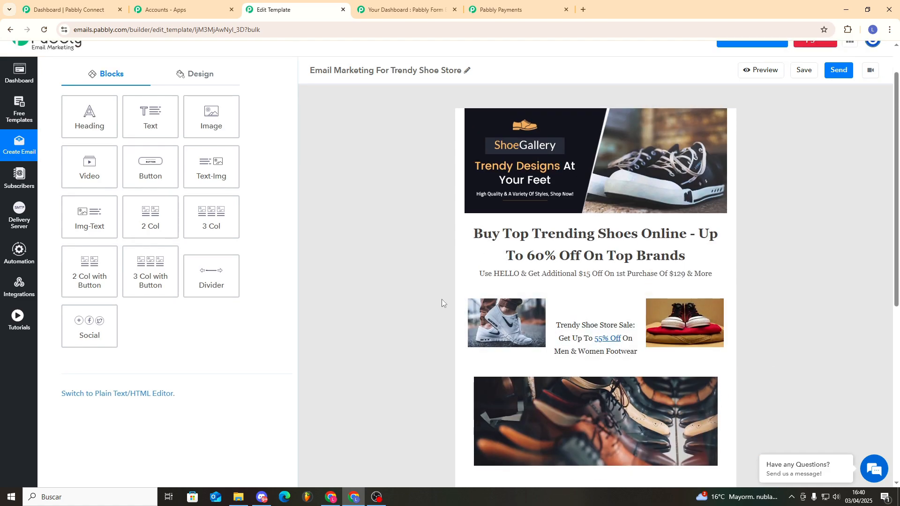
pyautogui.scroll(2, 788, 248)
pyautogui.click(750, 115)
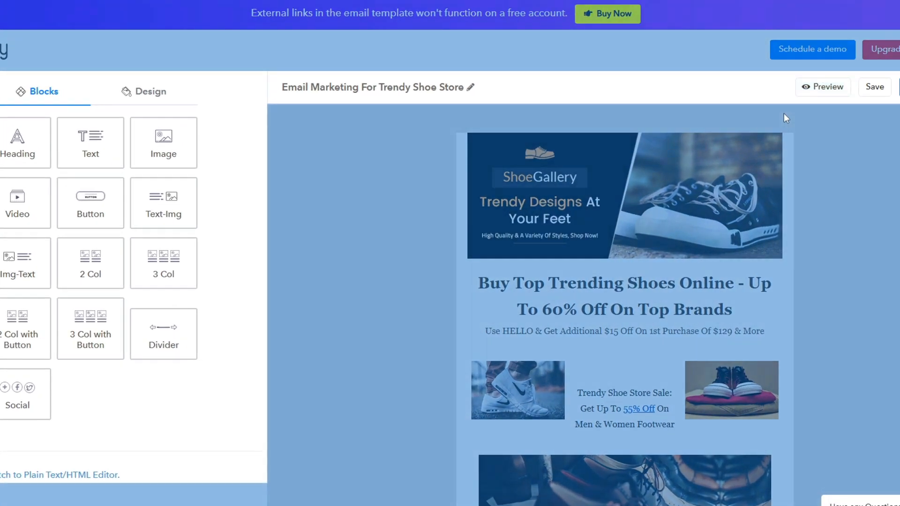
pyautogui.scroll(-2, 632, 267)
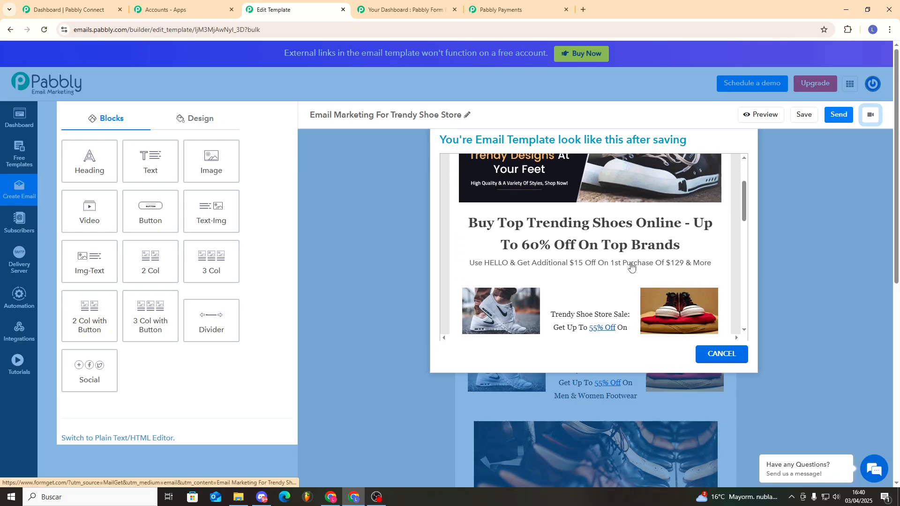
pyautogui.scroll(-10, 628, 268)
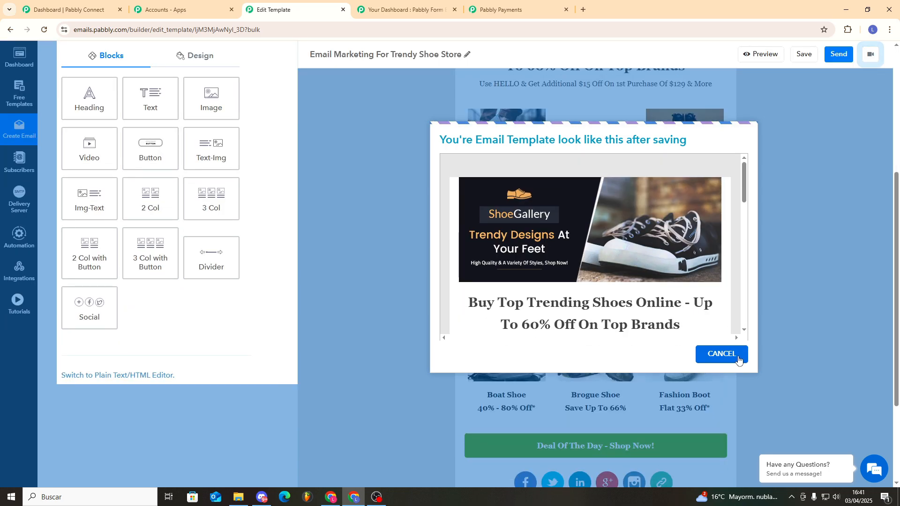
pyautogui.click(722, 355)
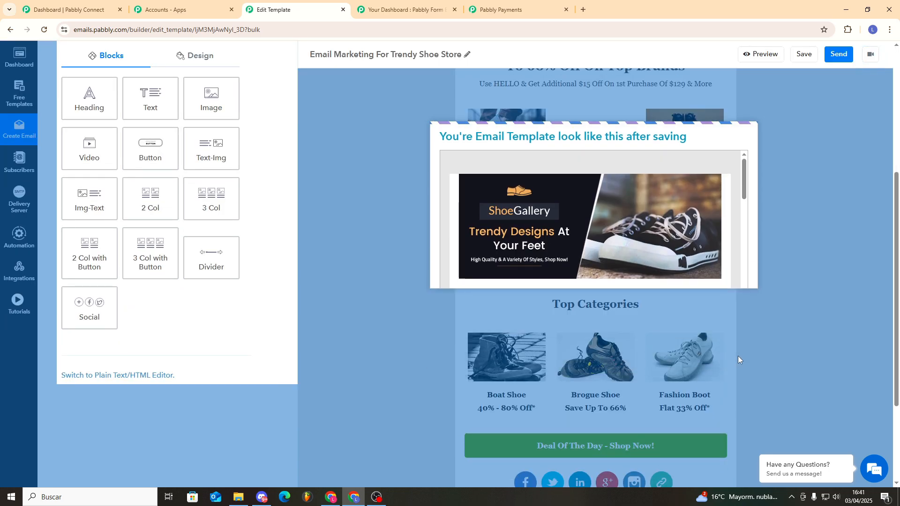
pyautogui.scroll(5, 784, 265)
pyautogui.click(804, 116)
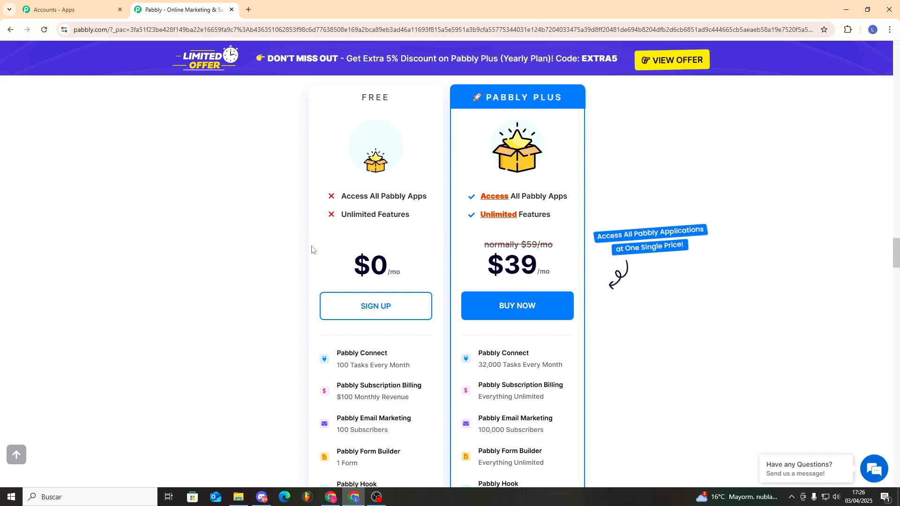
# - Compare the app access, features and per-application allowances of the Free and Pabbly Plus plans on Pabbly's pricing page
pyautogui.scroll(-1, 312, 244)
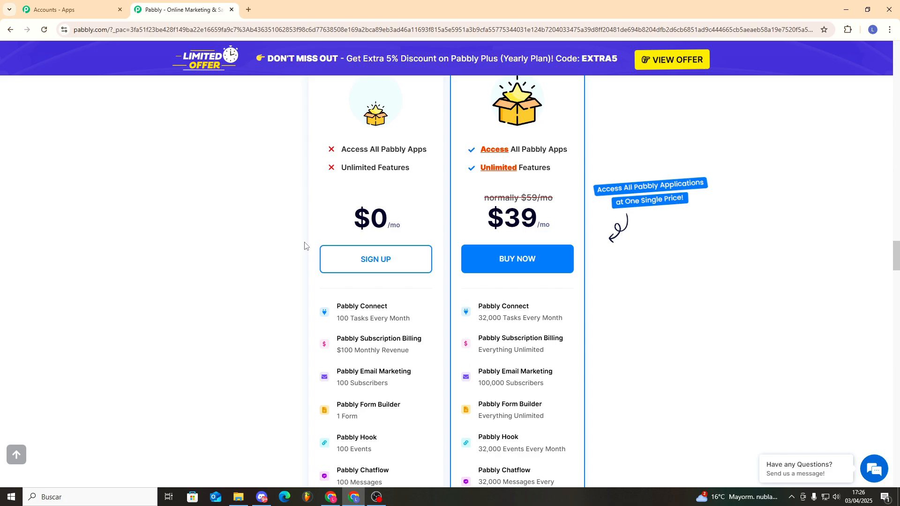
pyautogui.scroll(-1, 301, 247)
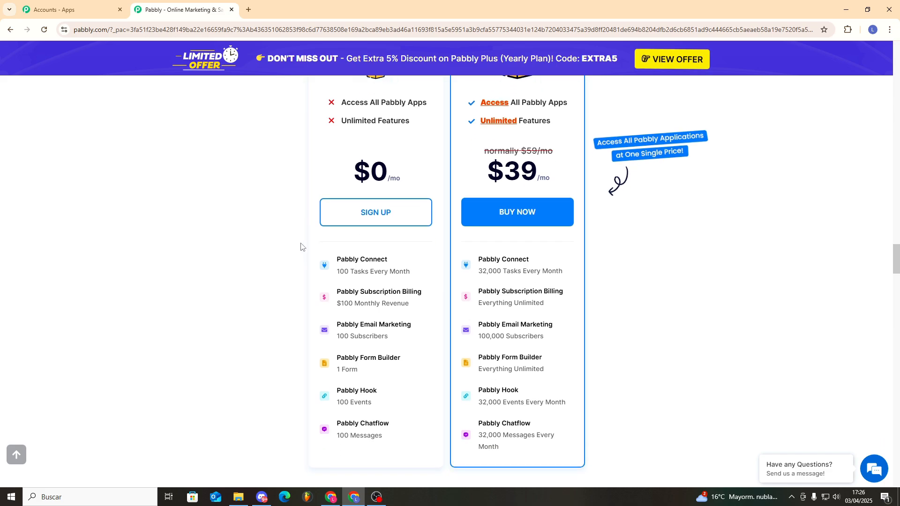
pyautogui.moveTo(339, 274)
pyautogui.scroll(3, 642, 335)
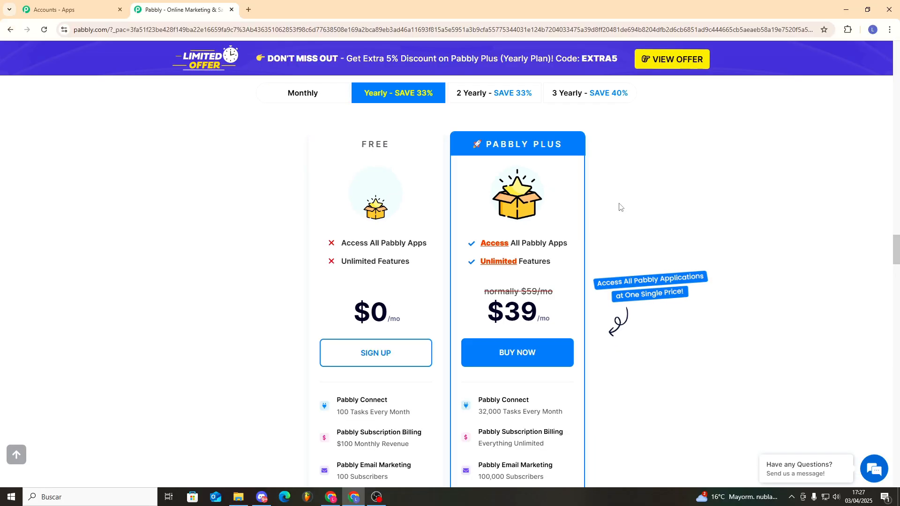
pyautogui.moveTo(569, 244); pyautogui.dragTo(524, 242)
pyautogui.click(607, 253)
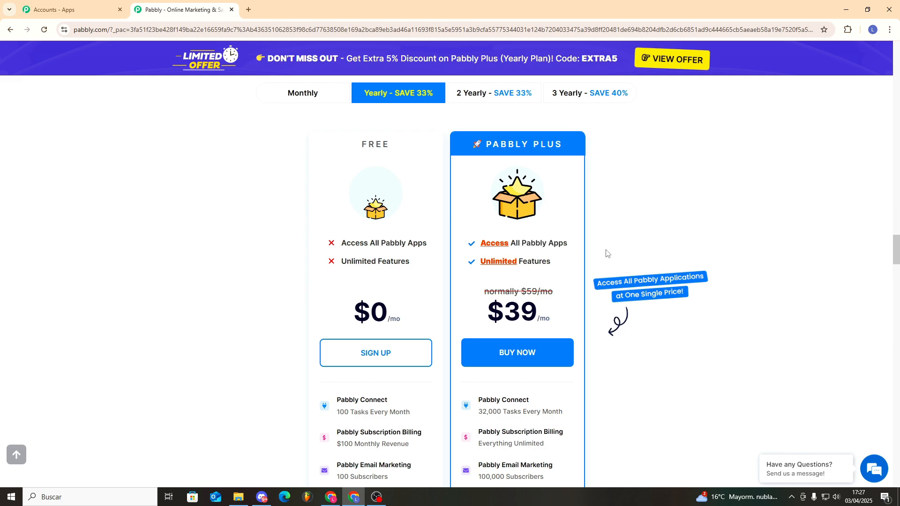
pyautogui.moveTo(564, 261); pyautogui.dragTo(521, 261)
pyautogui.click(576, 261)
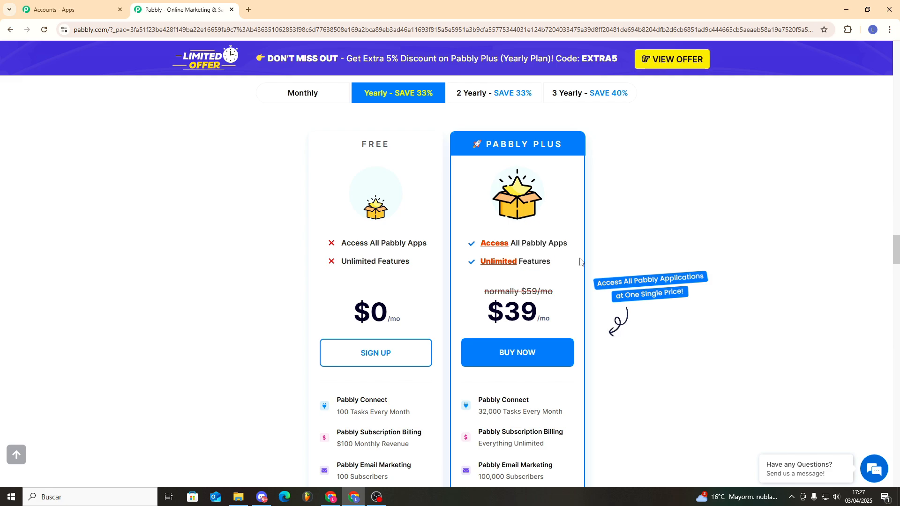
# - Examine the Free and Pabbly Plus prices together with the monthly, yearly, 2-yearly and 3-yearly billing options
pyautogui.scroll(-1, 589, 263)
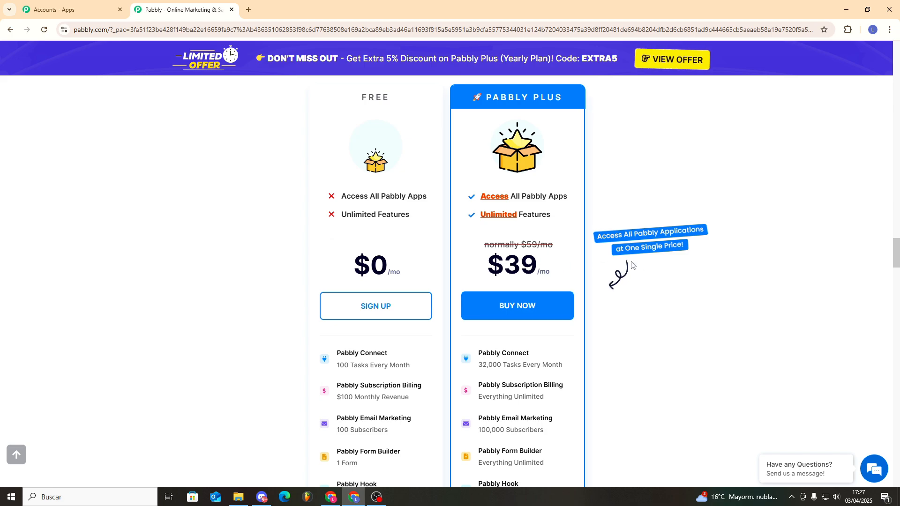
pyautogui.scroll(-1, 637, 285)
pyautogui.scroll(5, 554, 268)
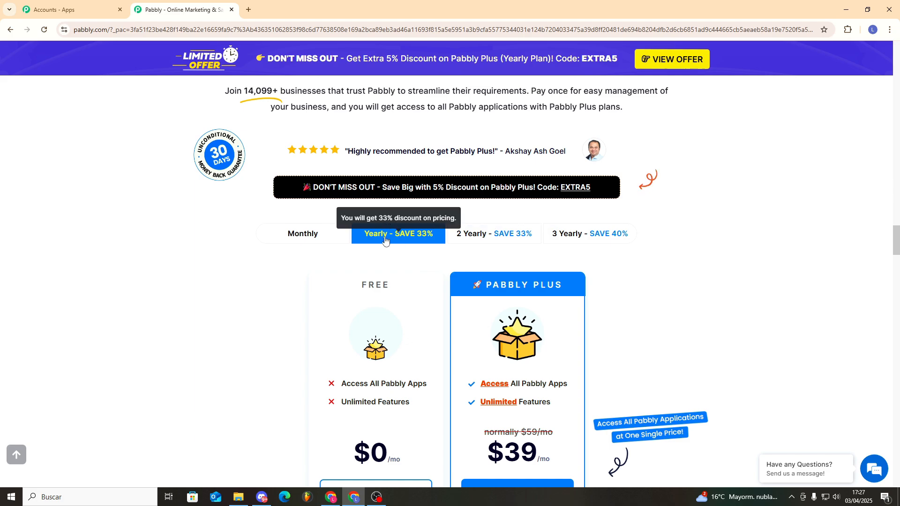
pyautogui.scroll(-4, 577, 357)
pyautogui.scroll(-3, 592, 363)
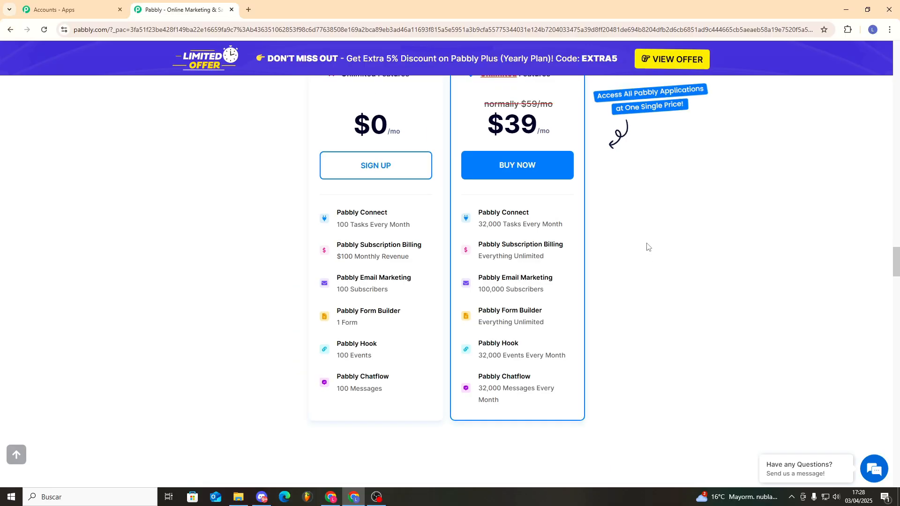
pyautogui.scroll(3, 638, 305)
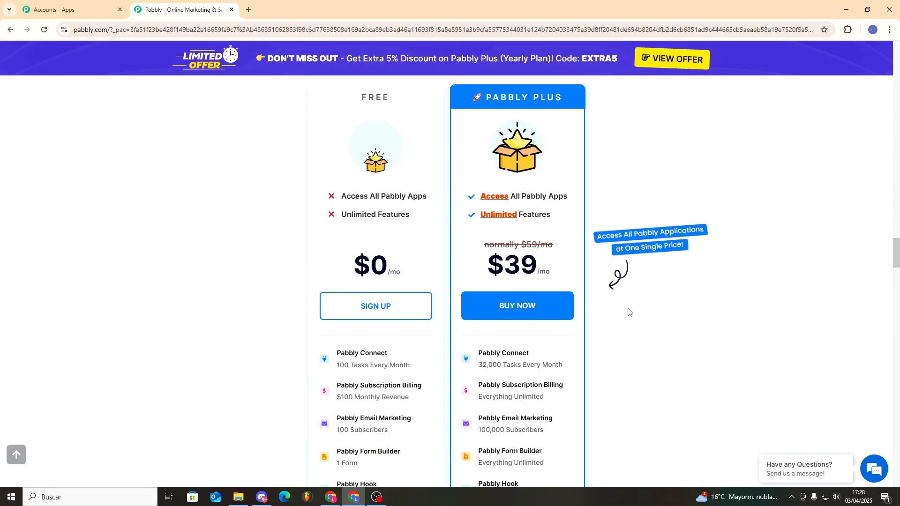
pyautogui.scroll(3, 628, 312)
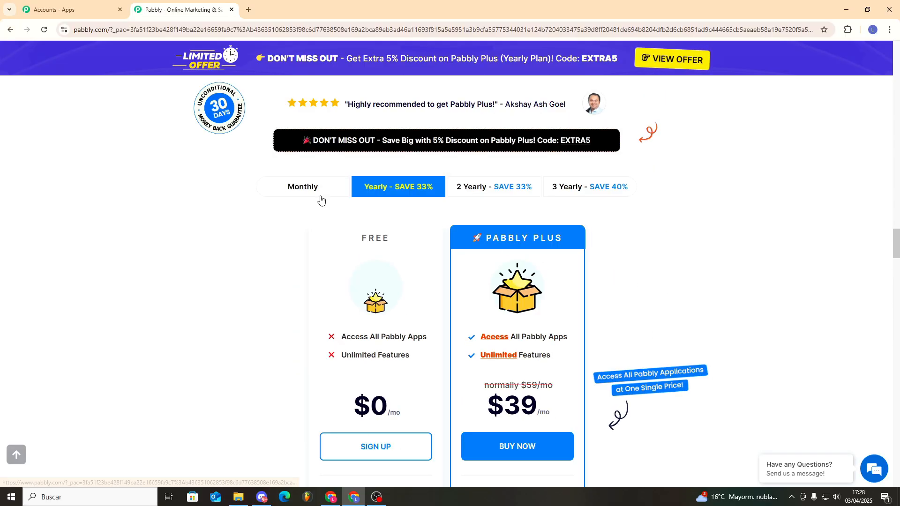